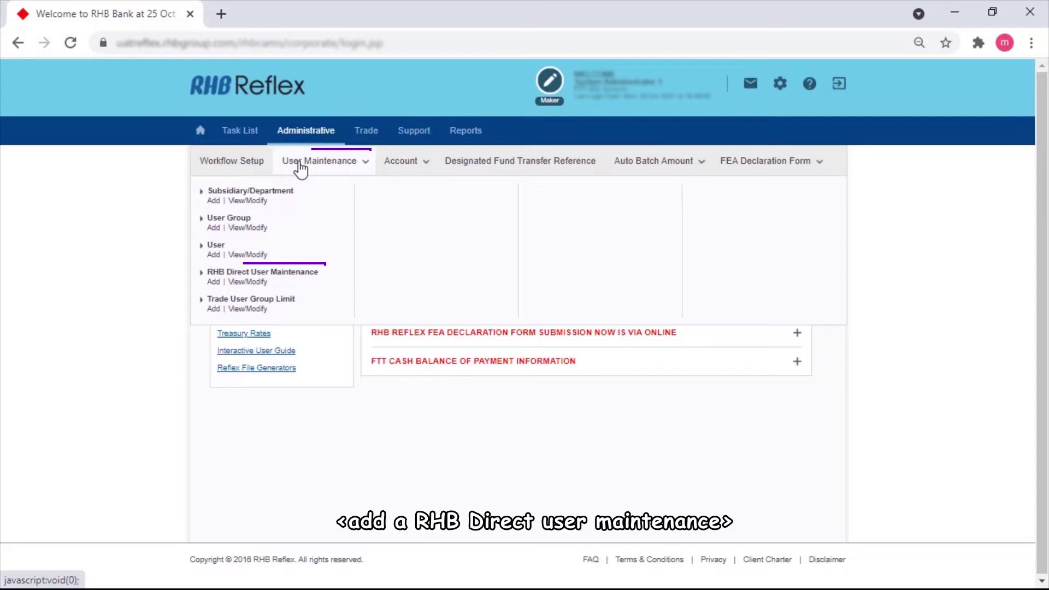
Step: Start a new RHB Direct User Maintenance record for channel SQLAccount, subsidiary S1
{"action": "left_click", "coordinate": [213, 282]}
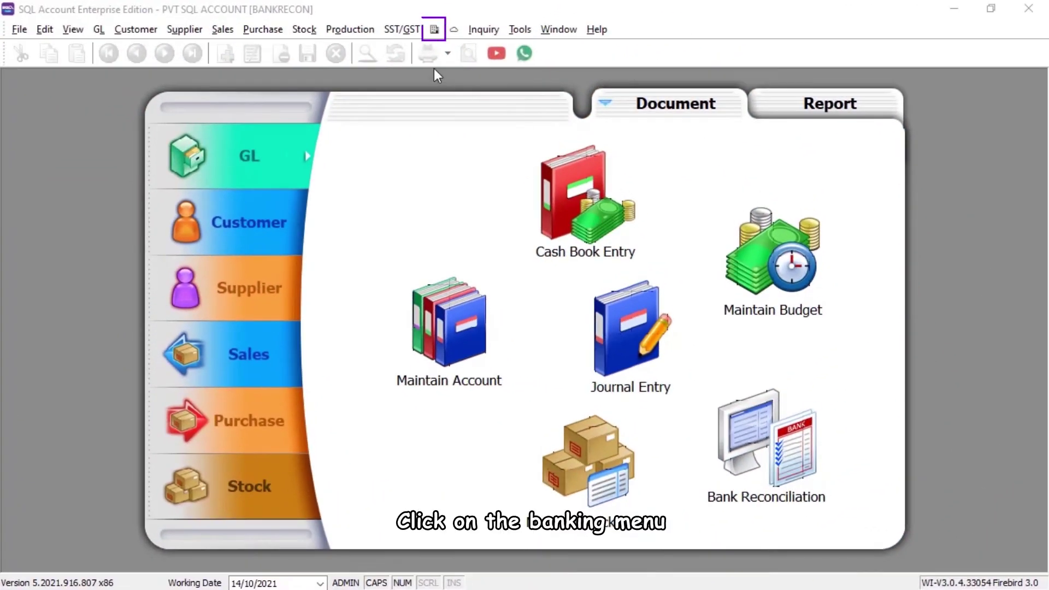
Step: Start RHB Reflex linking from the banking menu and acknowledge the linking prerequisites
{"action": "left_click", "coordinate": [434, 30]}
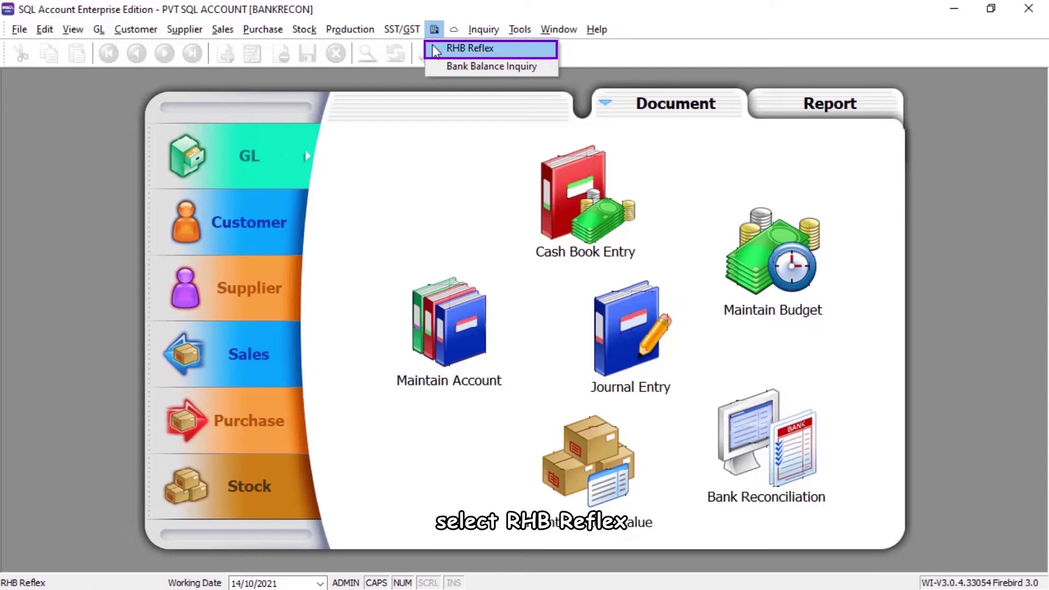
{"action": "left_click", "coordinate": [436, 50]}
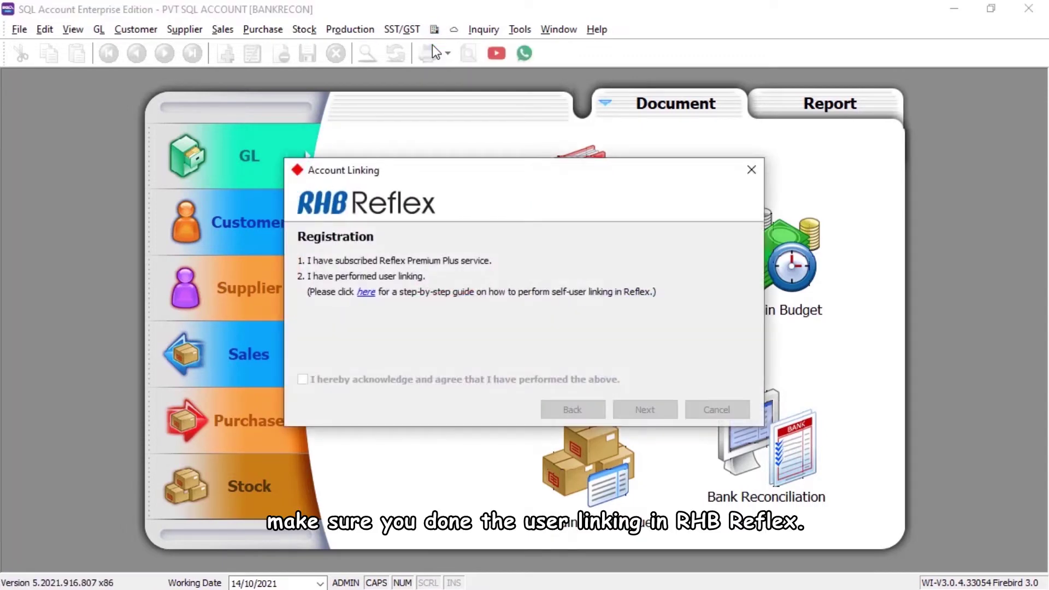
{"action": "left_click", "coordinate": [366, 293]}
{"action": "left_click_drag", "start_coordinate": [887, 147], "coordinate": [888, 164]}
{"action": "left_click", "coordinate": [873, 5]}
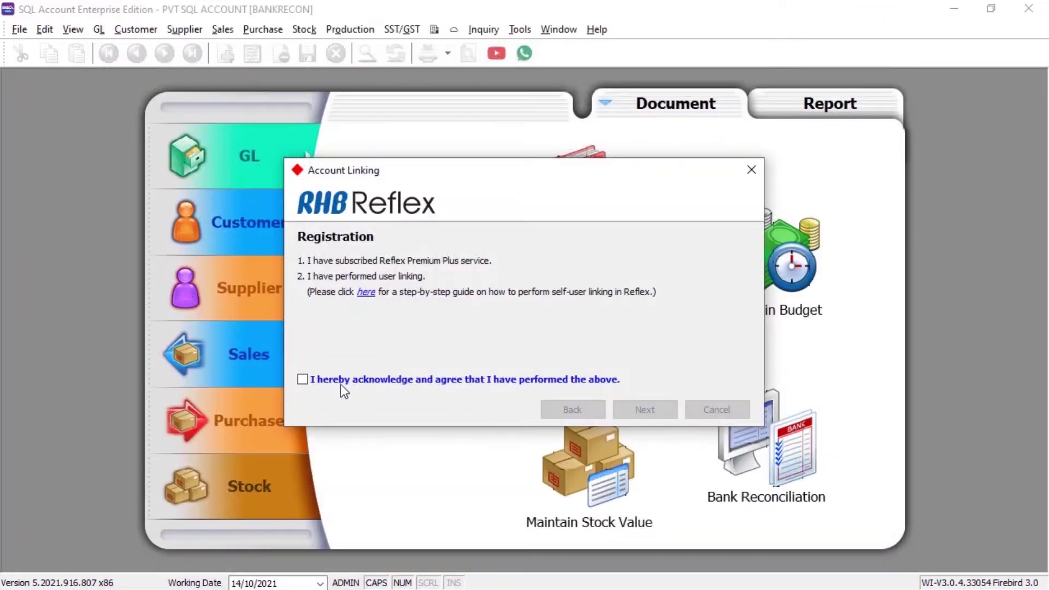
{"action": "left_click", "coordinate": [302, 379]}
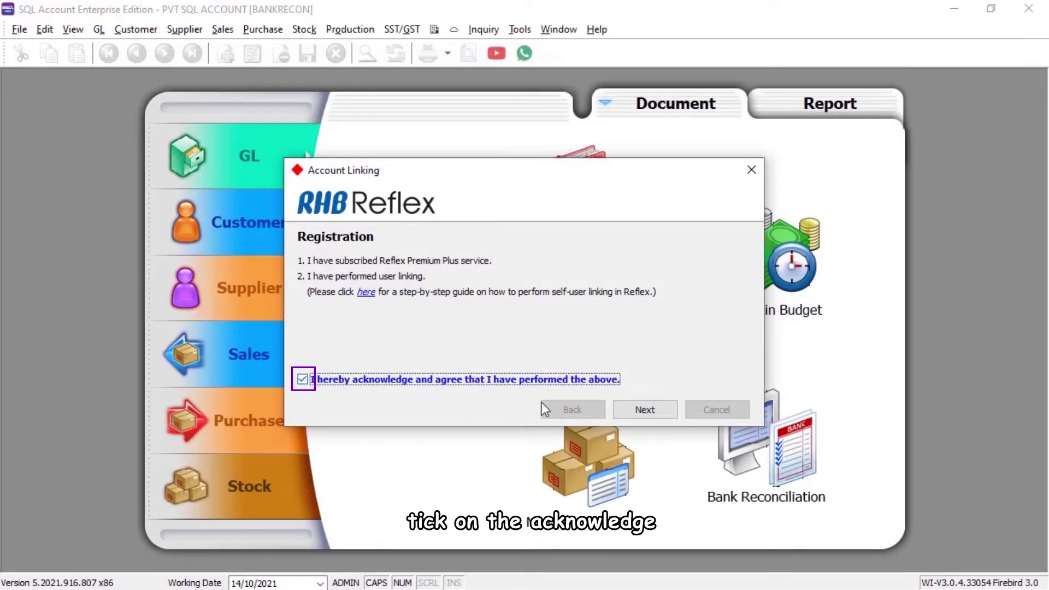
{"action": "left_click", "coordinate": [645, 410]}
Step: Enter the registered user e-mail and account name PVT SQL ACCOUNT, then submit the link request
{"action": "left_click", "coordinate": [477, 267]}
{"action": "key", "text": "Caps_Lock"}
{"action": "left_click", "coordinate": [451, 286]}
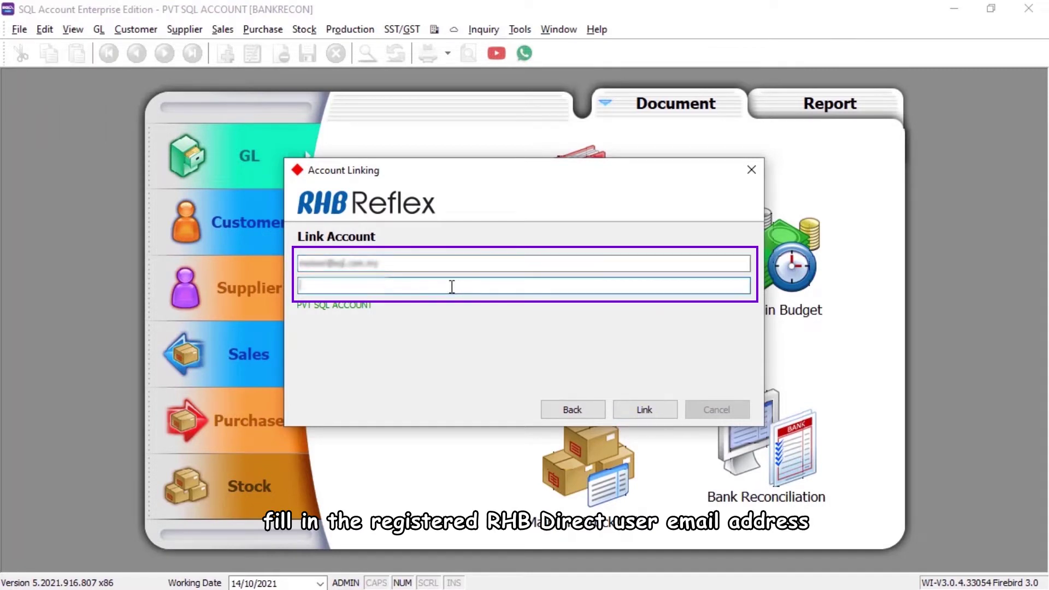
{"action": "key", "text": "Caps_Lock"}
{"action": "type", "text": "PVT SQL ACCOUNT"}
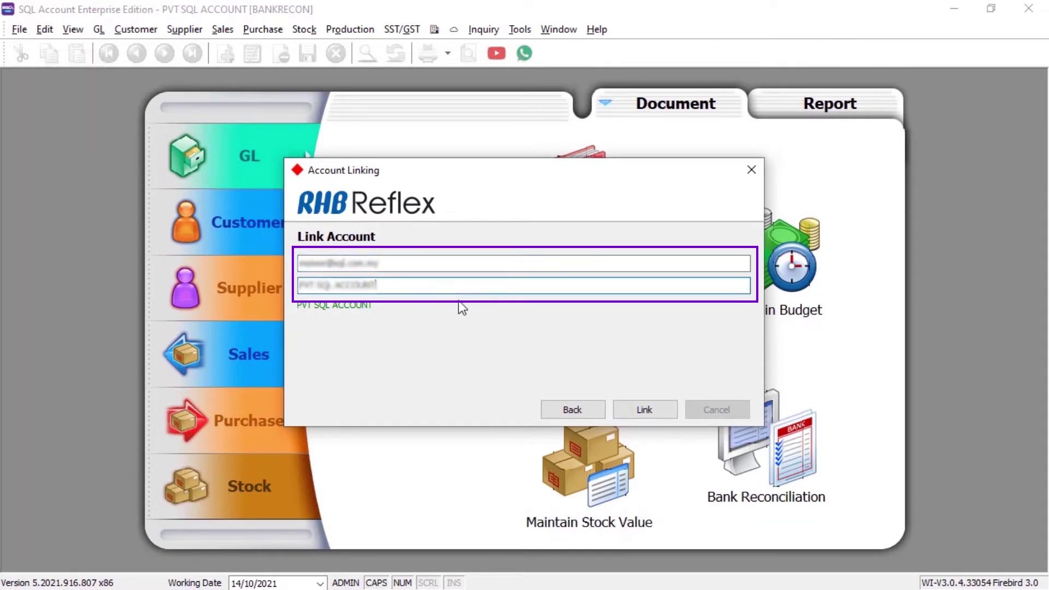
{"action": "left_click", "coordinate": [644, 409]}
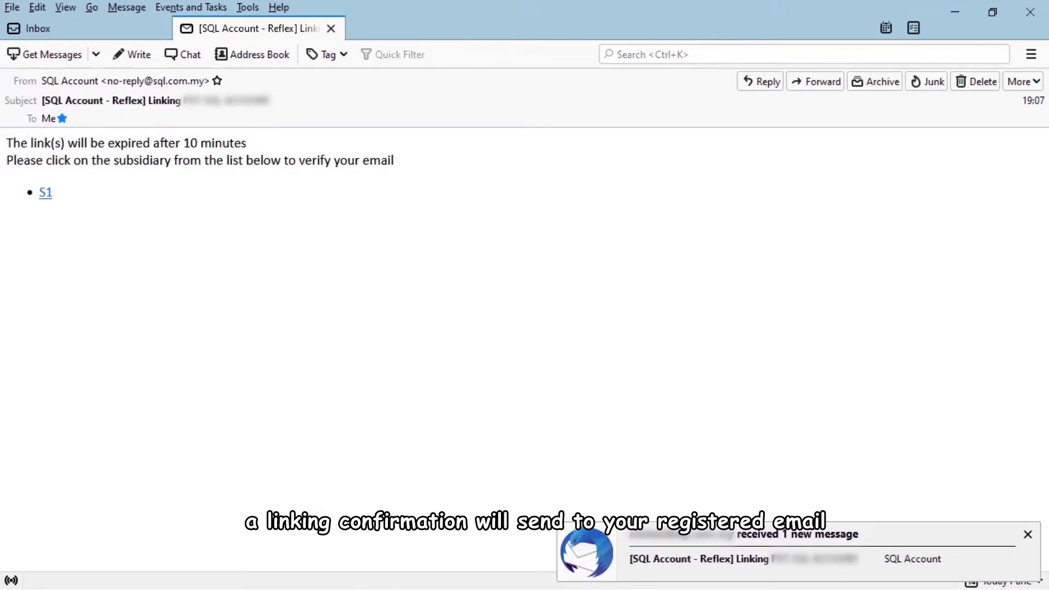
Step: Verify the e-mail through the S1 link in the linking message and return to SQL Account
{"action": "left_click", "coordinate": [46, 195]}
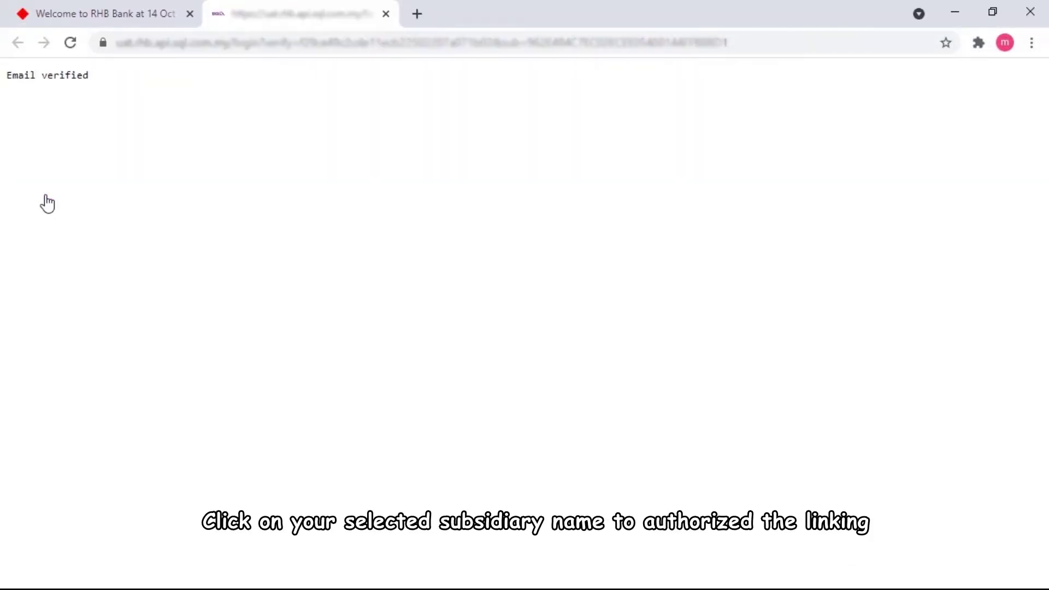
{"action": "left_click", "coordinate": [965, 15]}
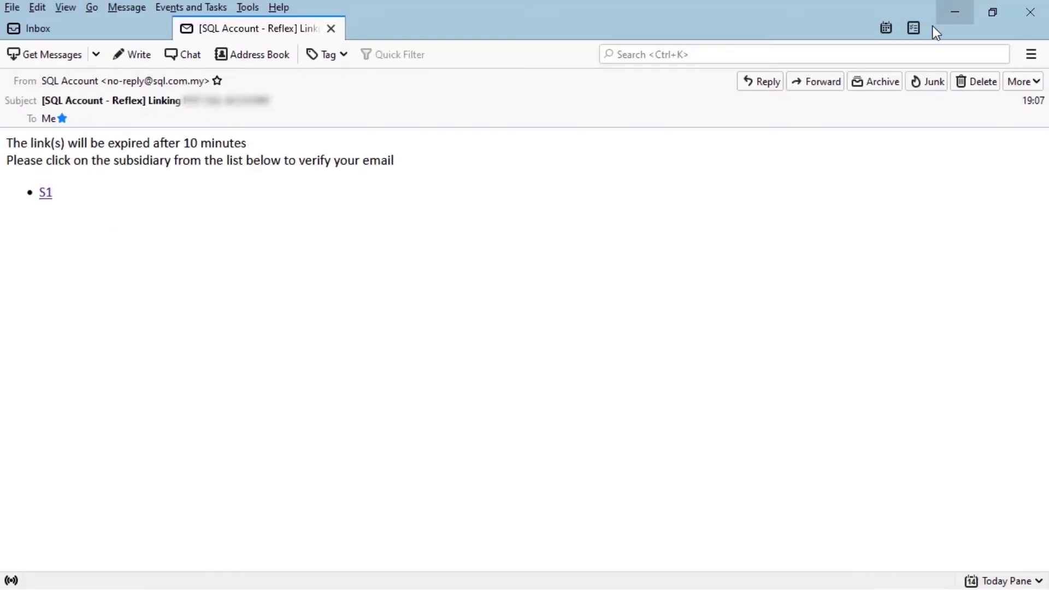
{"action": "left_click", "coordinate": [956, 13]}
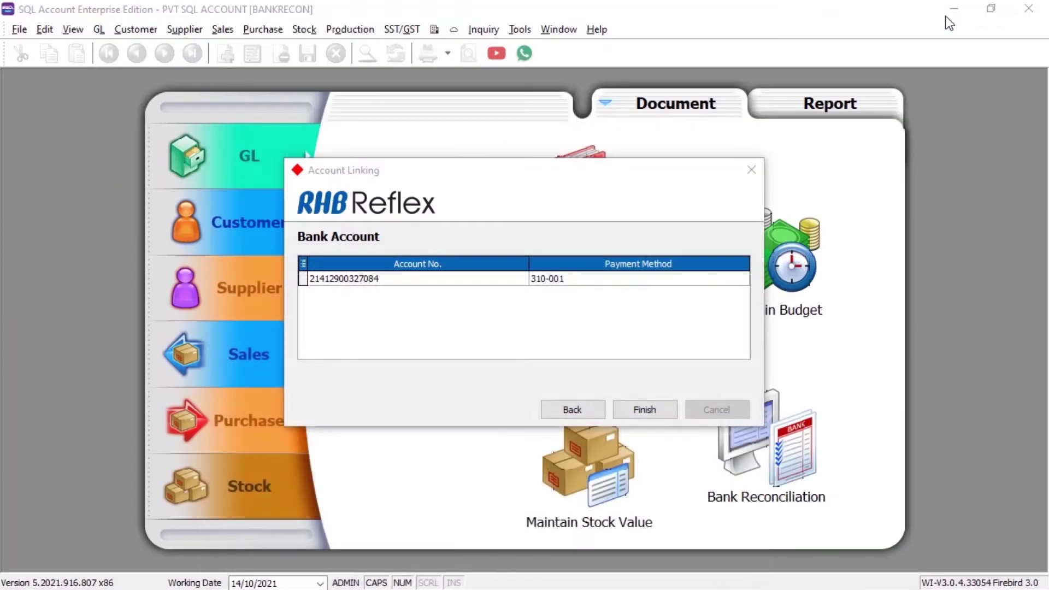
Step: Set the bank account's payment method to 310-001 RHB and finish the Reflex linking
{"action": "left_click", "coordinate": [740, 276]}
{"action": "left_click", "coordinate": [741, 278]}
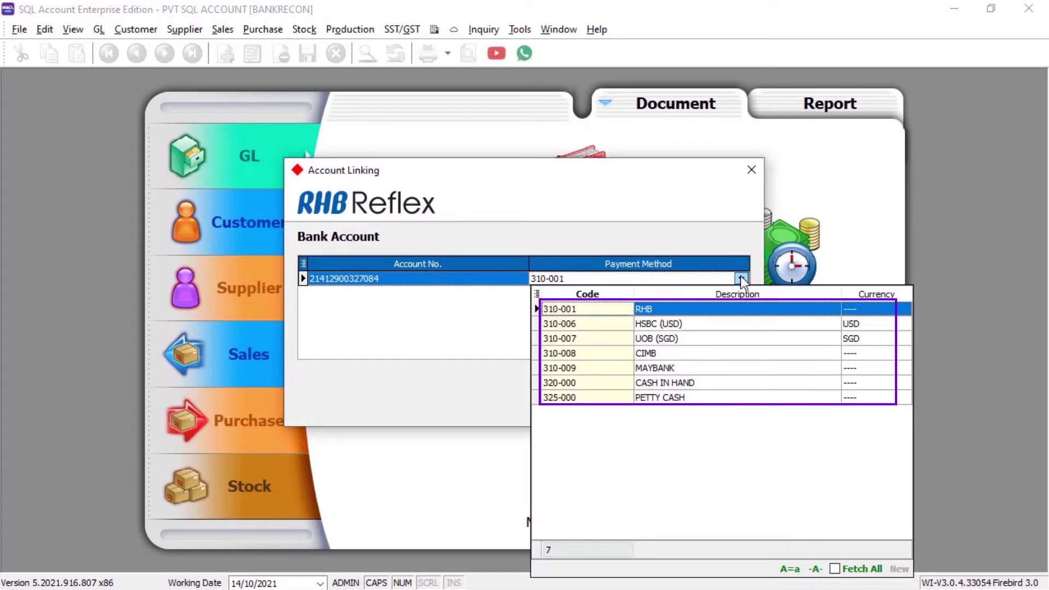
{"action": "left_click", "coordinate": [741, 277]}
{"action": "left_click", "coordinate": [646, 410]}
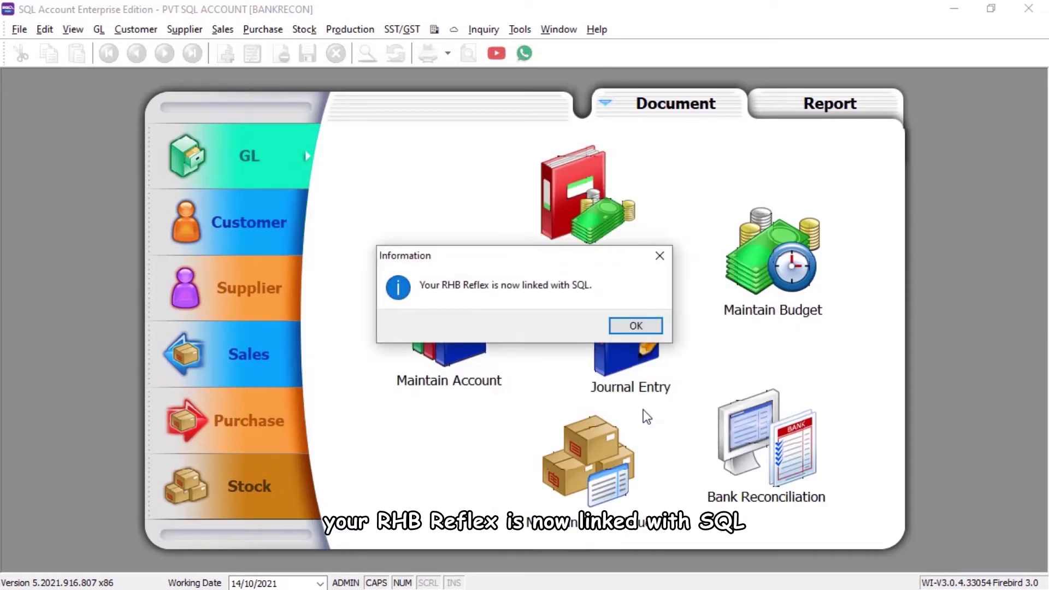
{"action": "left_click", "coordinate": [650, 325]}
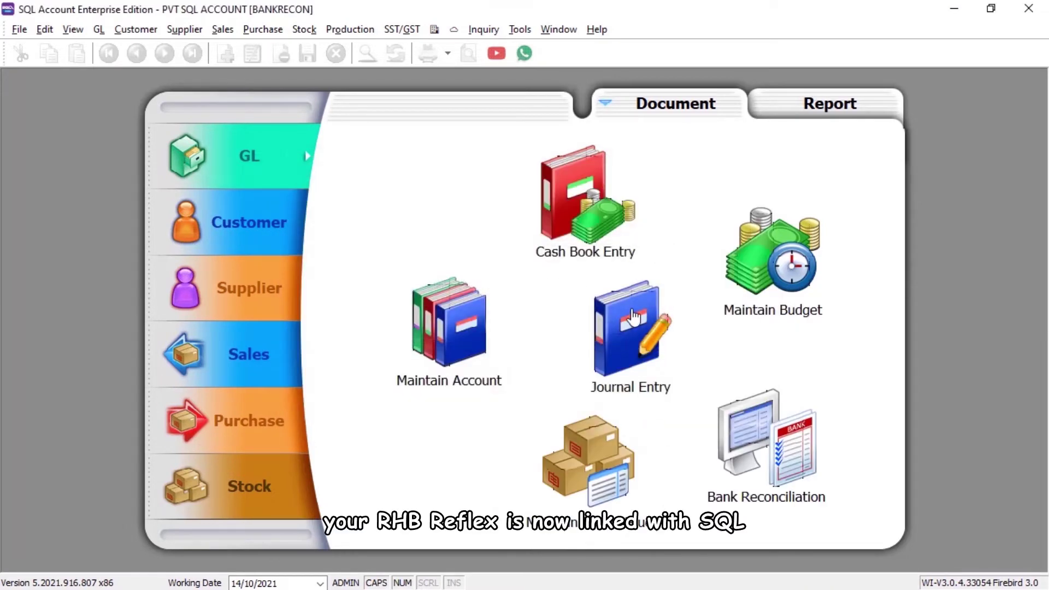
Step: Set Maybank as the bank on EMPIRE FURNITURE's bank account row and save the supplier
{"action": "left_click", "coordinate": [170, 34]}
{"action": "left_click", "coordinate": [174, 48]}
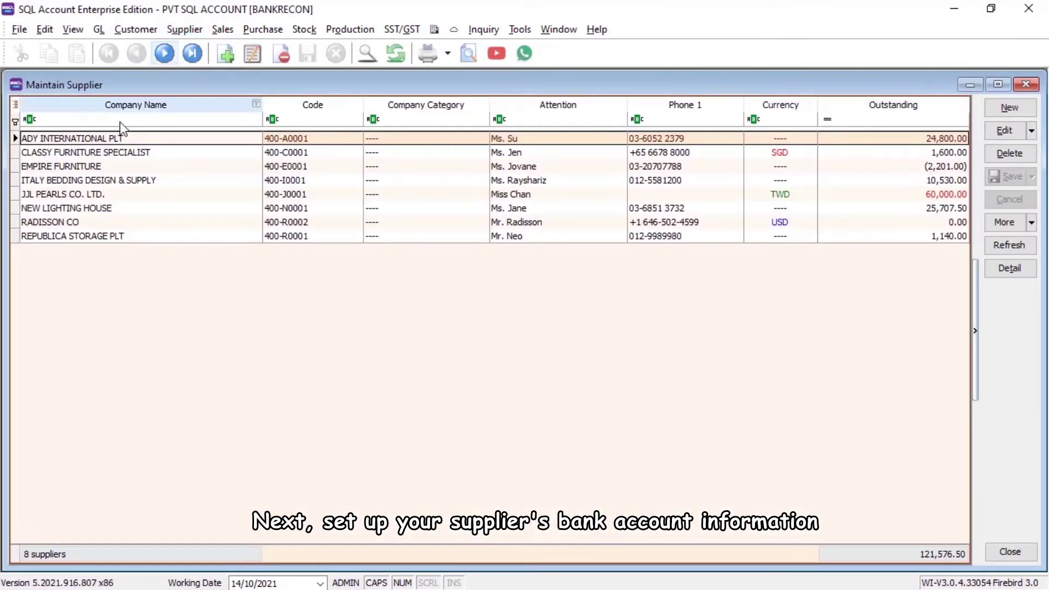
{"action": "left_click", "coordinate": [100, 166]}
{"action": "double_click", "coordinate": [99, 167]}
{"action": "left_click", "coordinate": [159, 218]}
{"action": "left_click", "coordinate": [146, 276]}
{"action": "left_click", "coordinate": [145, 277]}
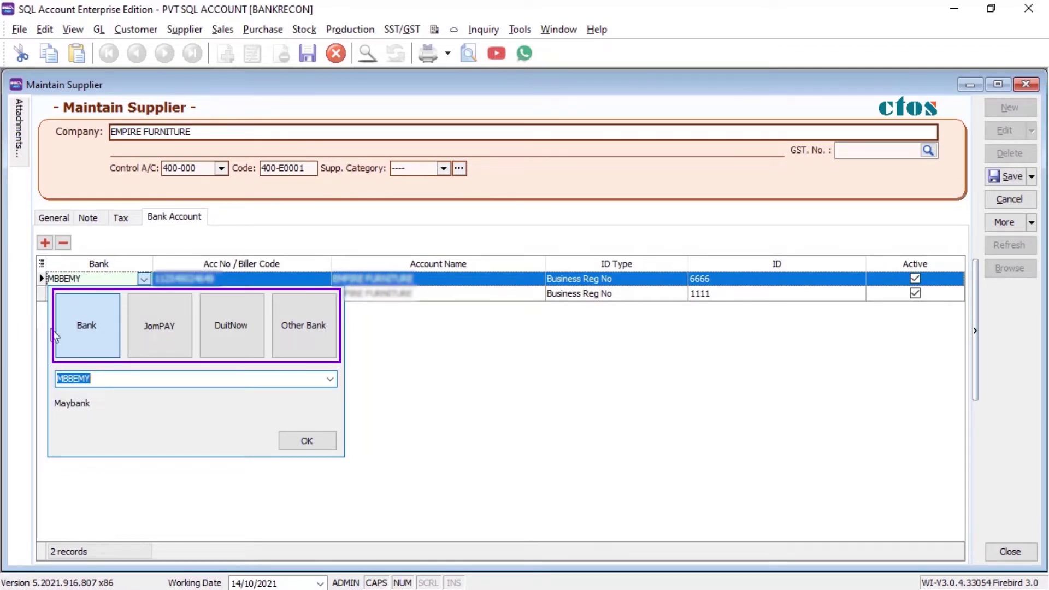
{"action": "left_click", "coordinate": [309, 443]}
{"action": "left_click", "coordinate": [1018, 178]}
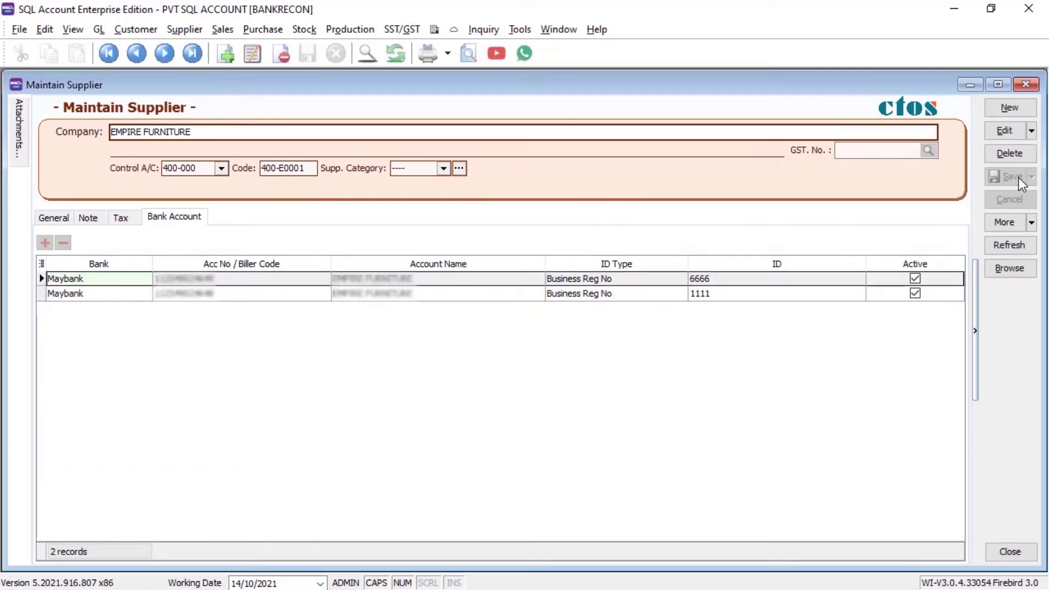
{"action": "left_click", "coordinate": [1023, 86]}
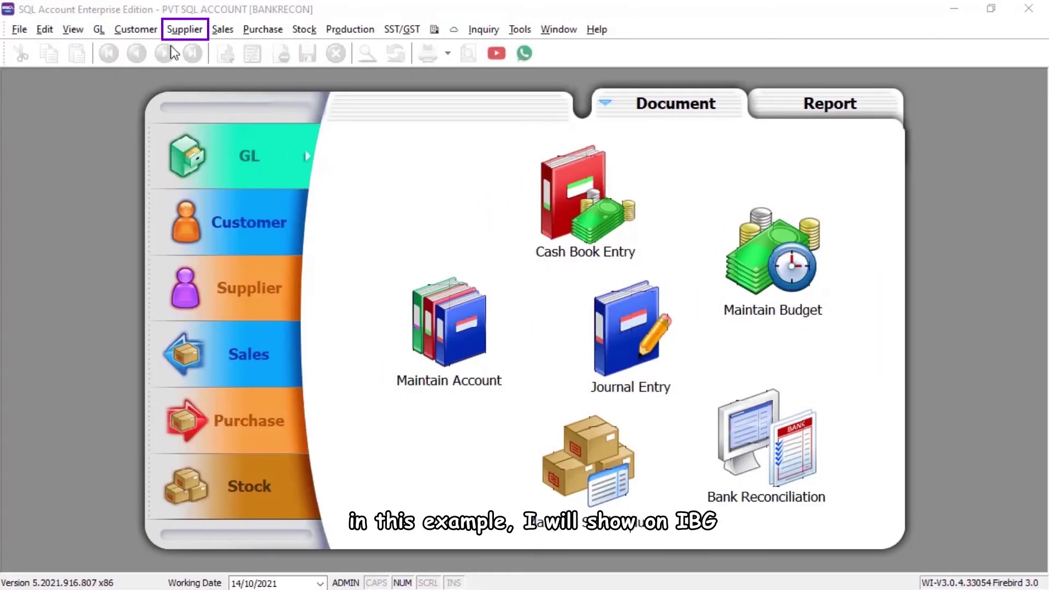
Step: Create a new supplier payment to EMPIRE FURNITURE from 310-001 RHB using IBG transfer mode
{"action": "left_click", "coordinate": [176, 32]}
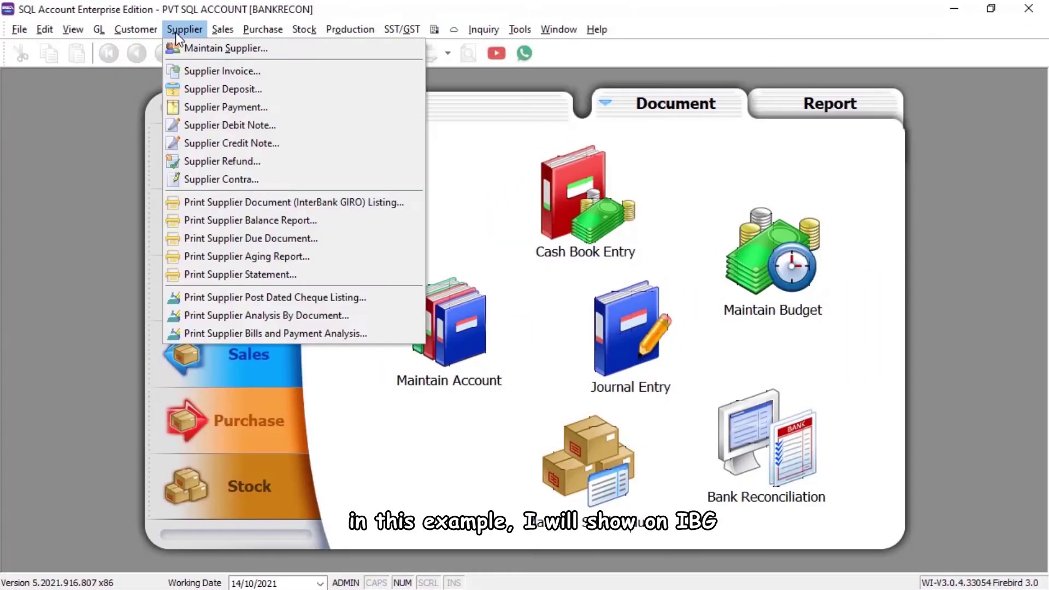
{"action": "left_click", "coordinate": [202, 108]}
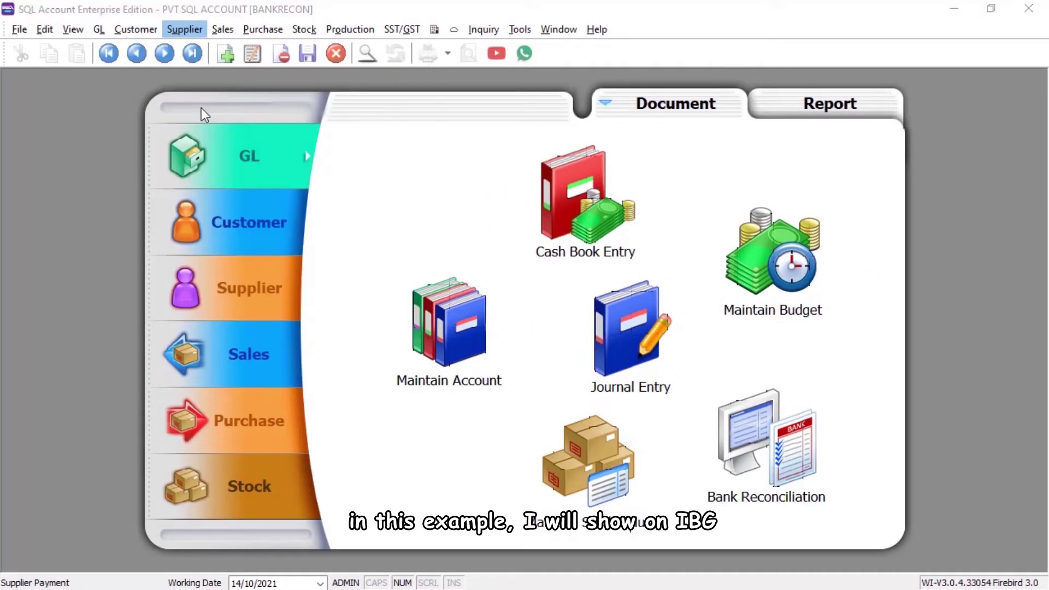
{"action": "left_click", "coordinate": [1019, 112]}
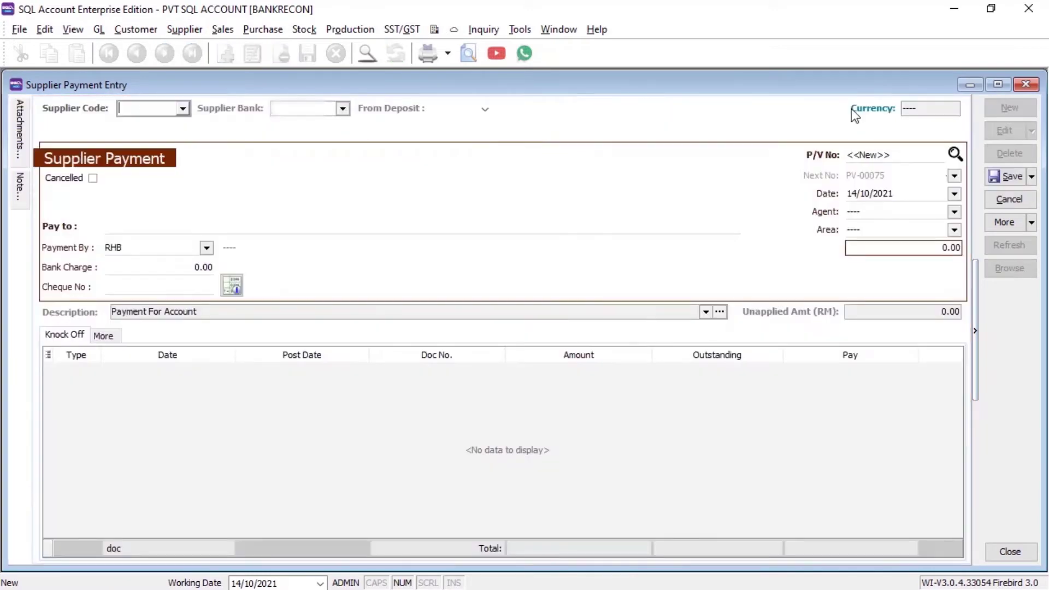
{"action": "left_click", "coordinate": [183, 109]}
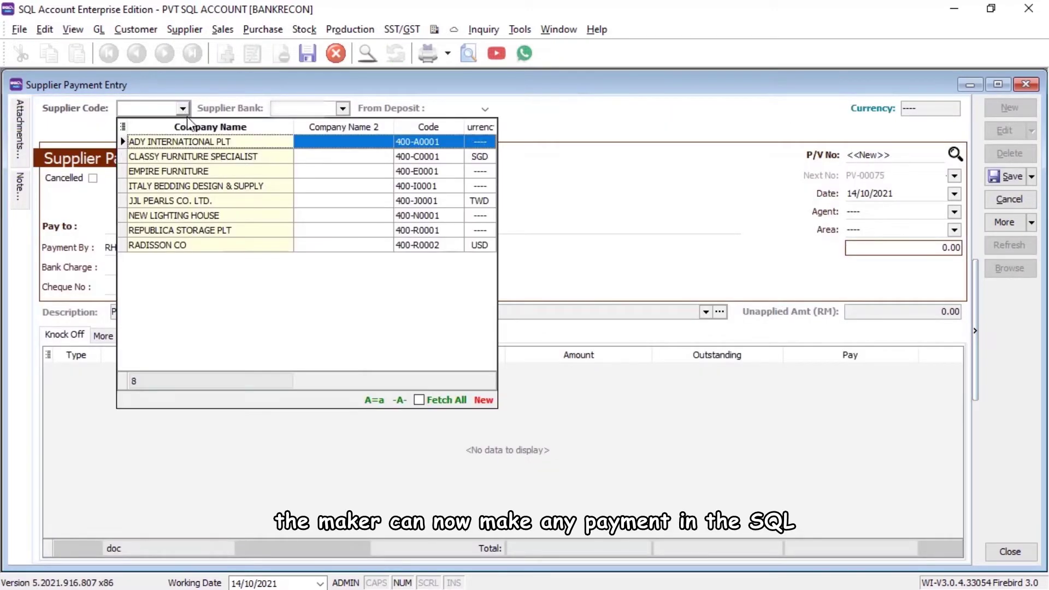
{"action": "left_click", "coordinate": [191, 166]}
{"action": "left_click", "coordinate": [343, 110]}
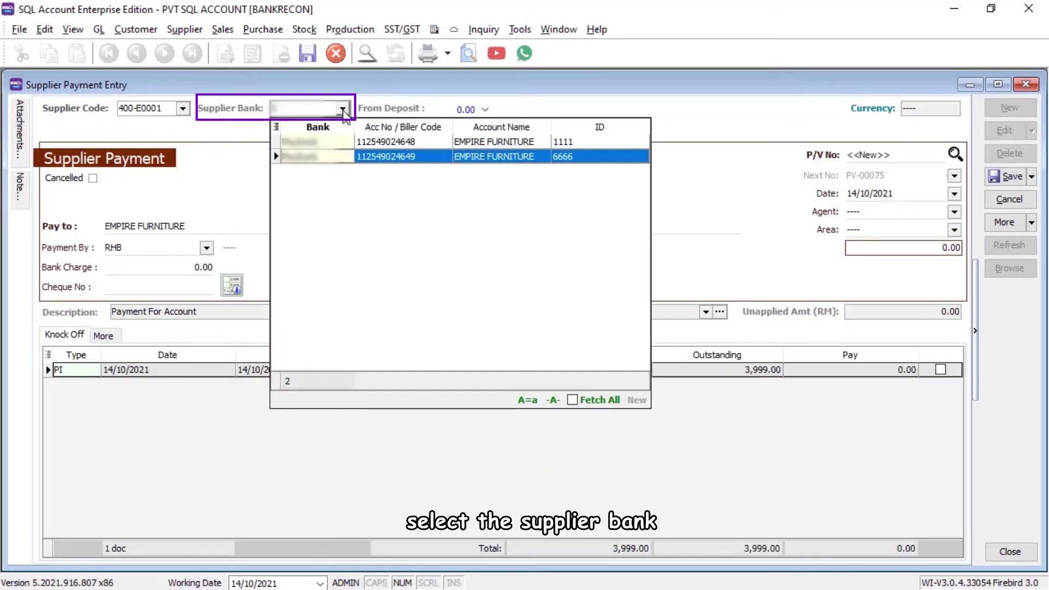
{"action": "left_click", "coordinate": [337, 154]}
{"action": "left_click", "coordinate": [208, 248]}
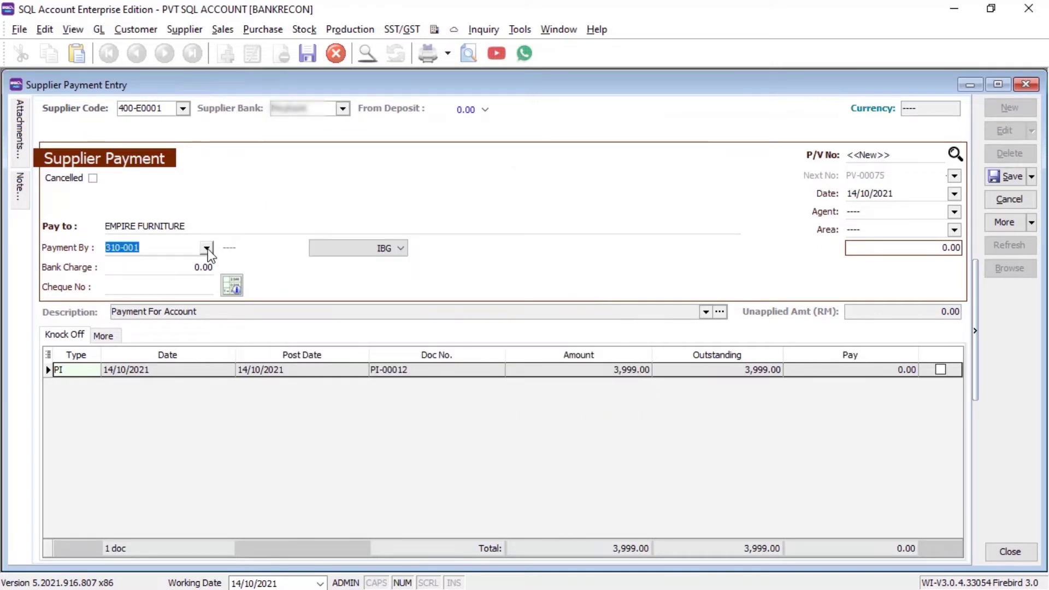
{"action": "left_click", "coordinate": [207, 280]}
{"action": "left_click", "coordinate": [342, 252]}
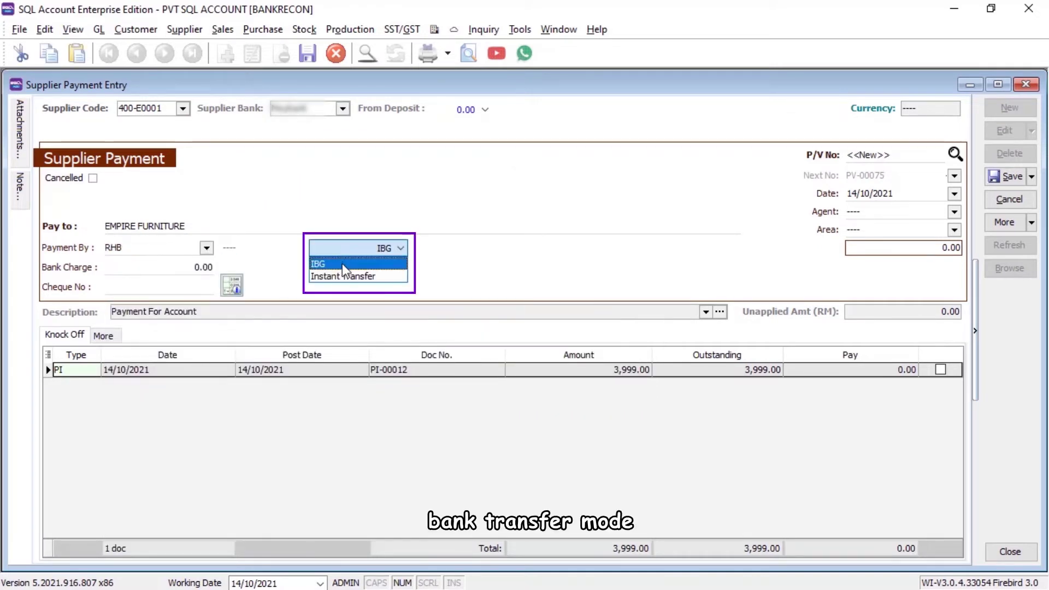
{"action": "left_click", "coordinate": [338, 263]}
Step: Enter amount 3,999, knock off invoice PI-00012, and save without a cheque number
{"action": "left_click", "coordinate": [873, 249]}
{"action": "type", "text": "3,999"}
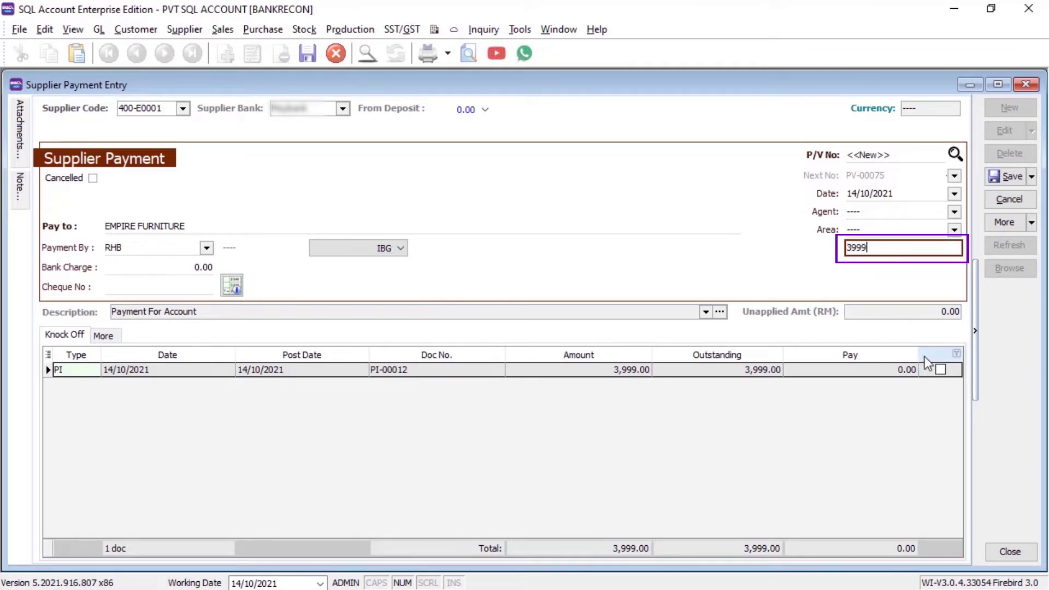
{"action": "left_click", "coordinate": [941, 370]}
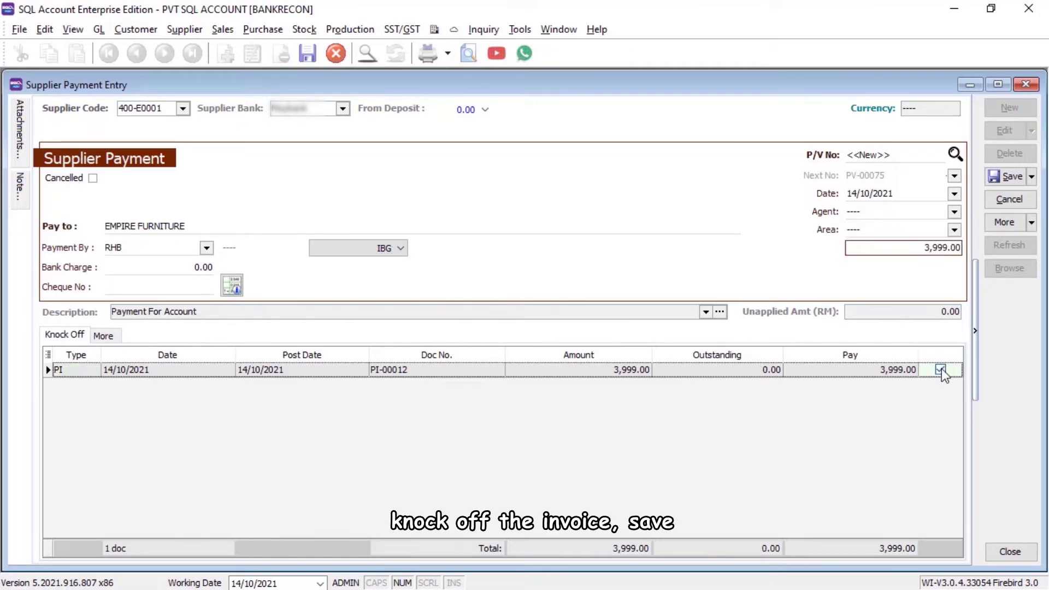
{"action": "left_click", "coordinate": [1005, 178]}
{"action": "left_click", "coordinate": [560, 333]}
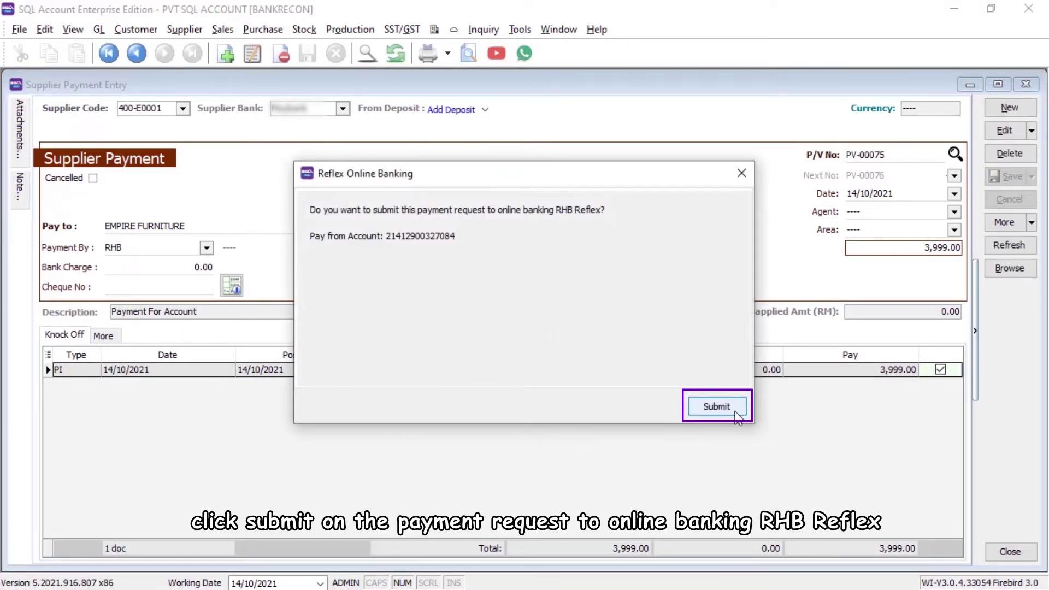
Step: Submit PV-00075 to RHB Reflex and confirm with the administrator's password
{"action": "left_click", "coordinate": [717, 406]}
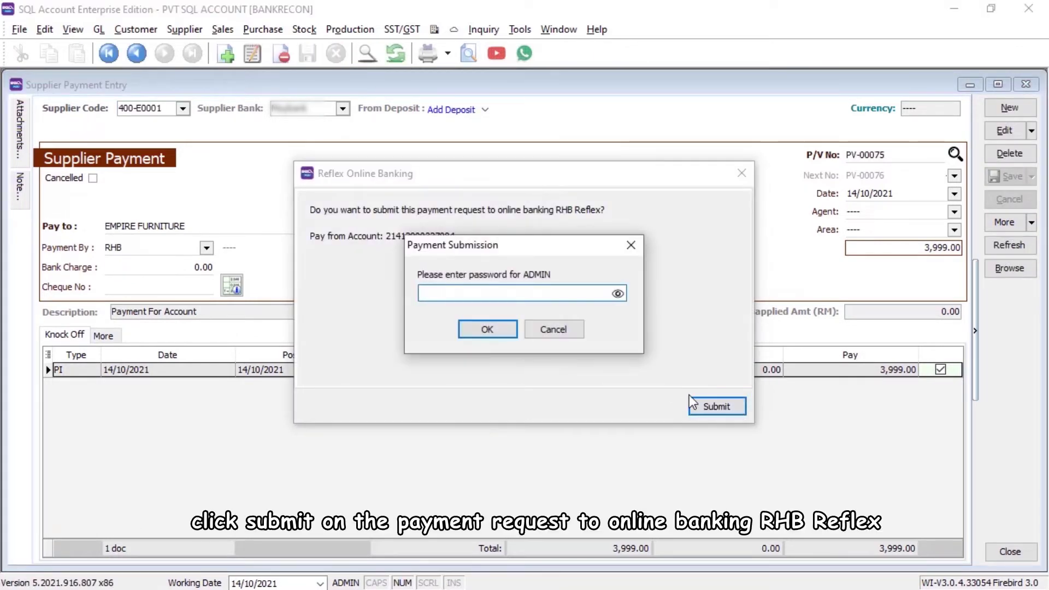
{"action": "key", "text": "Caps_Lock"}
{"action": "type", "text": "ADMIN"}
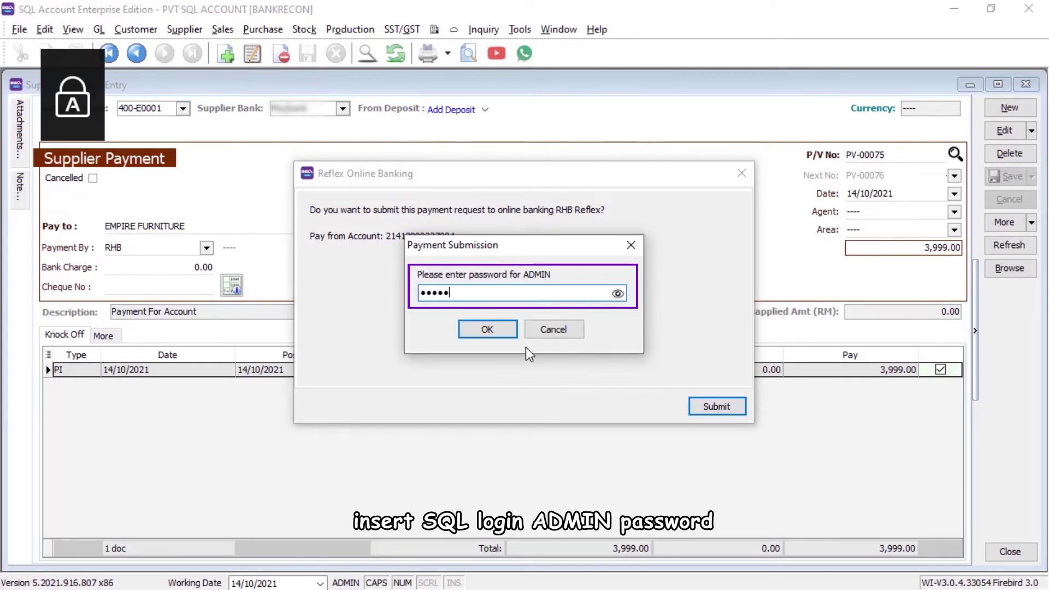
{"action": "left_click", "coordinate": [481, 329]}
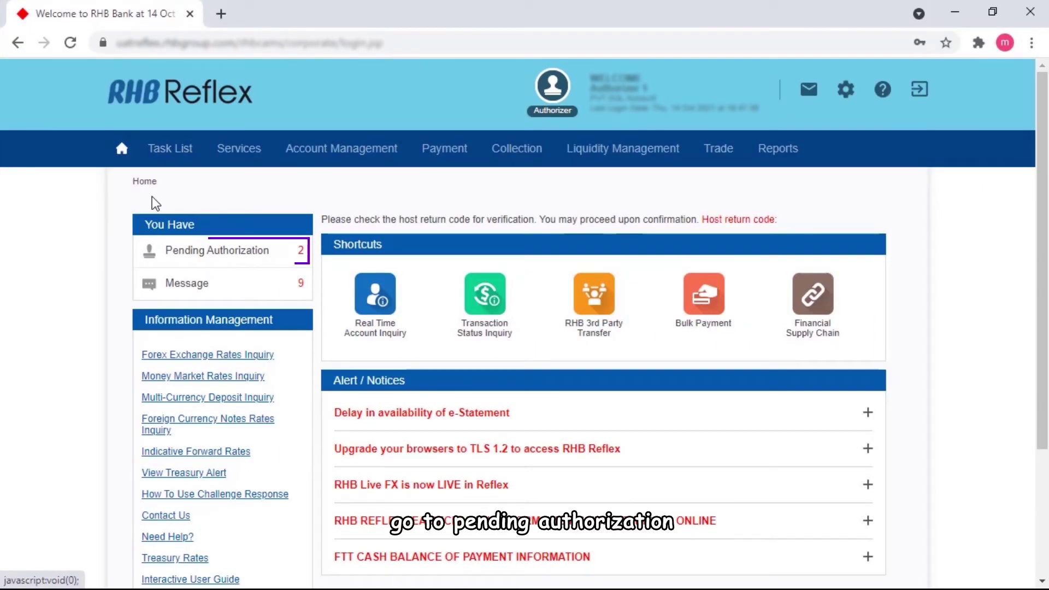
Step: Approve the pending RM 3,999.00 Inter Bank IBG payment and submit it with the authentication token
{"action": "left_click", "coordinate": [173, 266]}
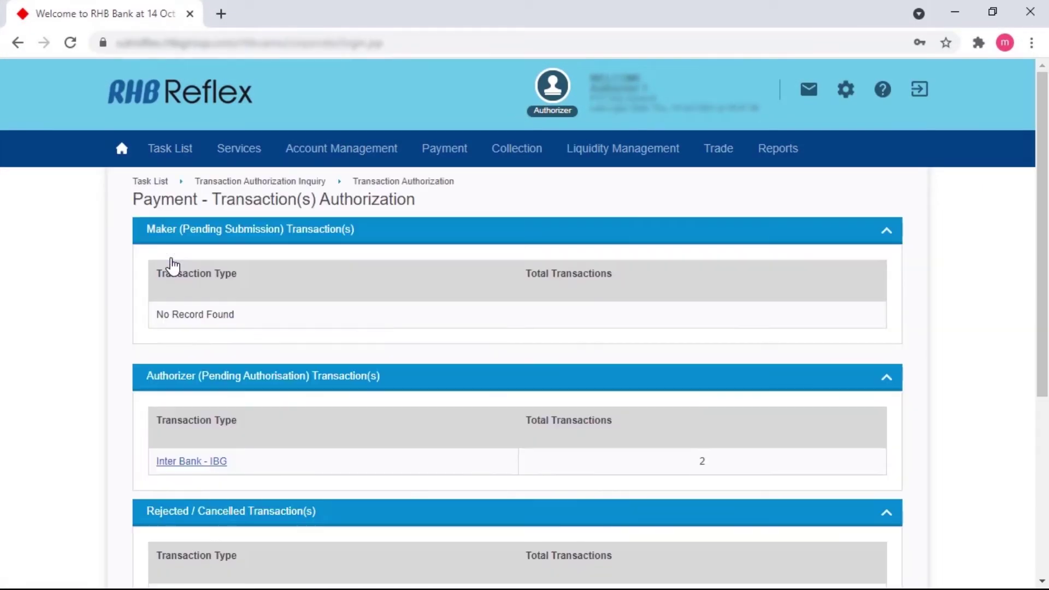
{"action": "left_click", "coordinate": [166, 465]}
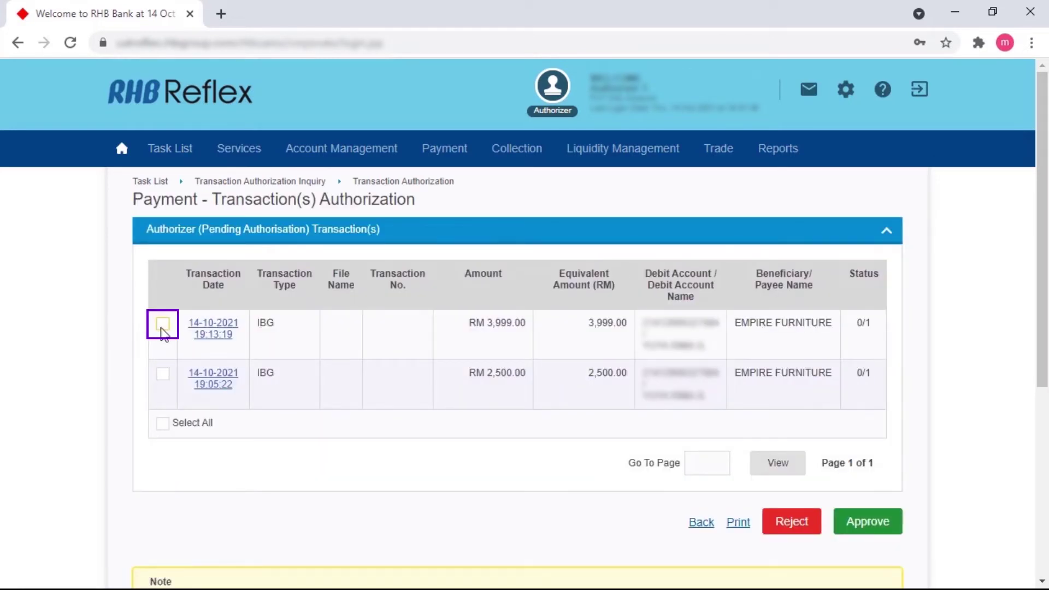
{"action": "left_click", "coordinate": [163, 328]}
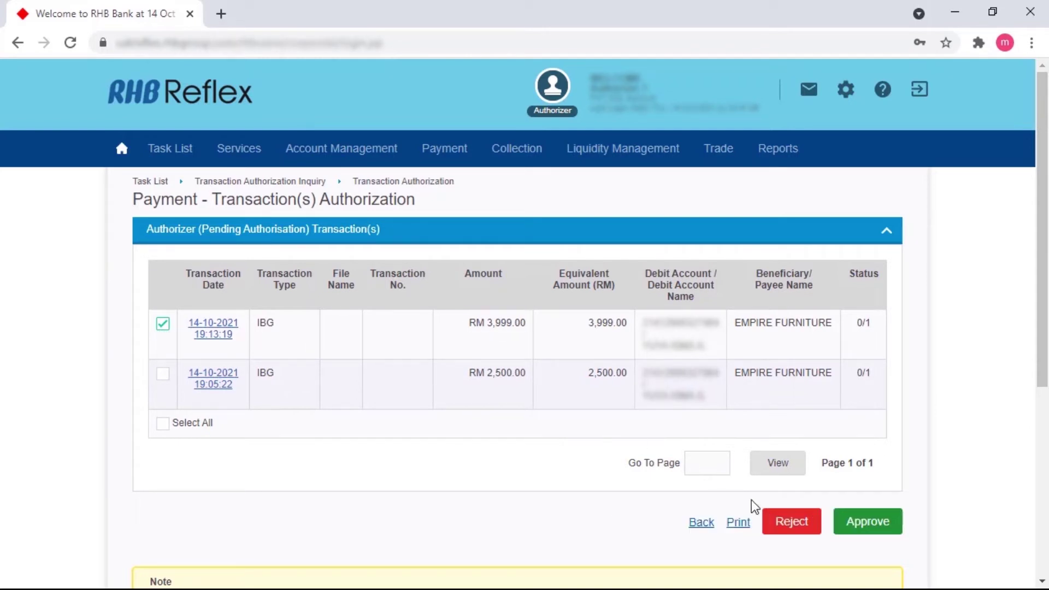
{"action": "left_click", "coordinate": [856, 526]}
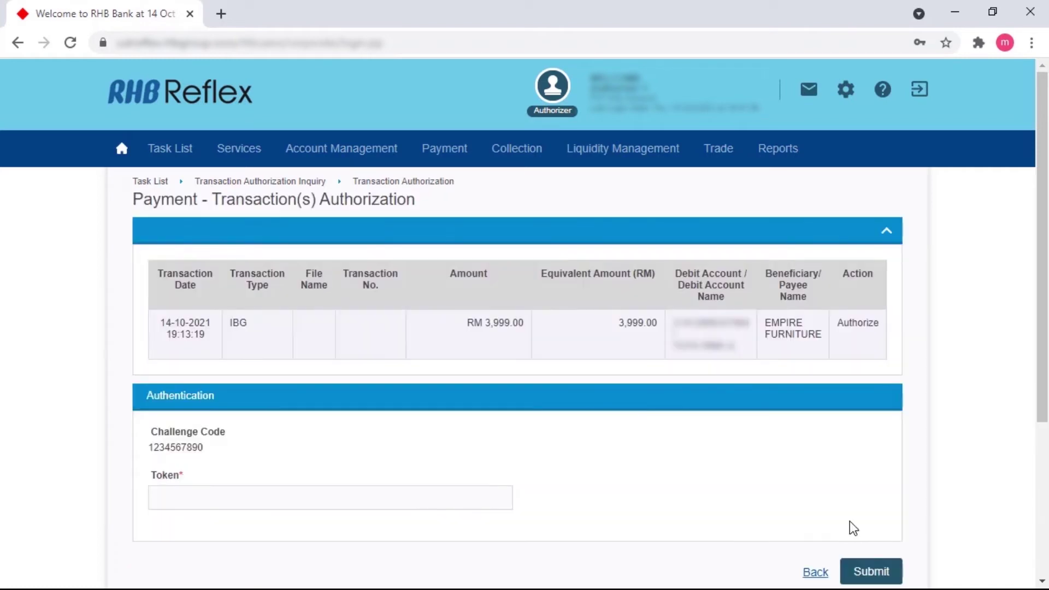
{"action": "left_click", "coordinate": [208, 494]}
{"action": "type", "text": "12345"}
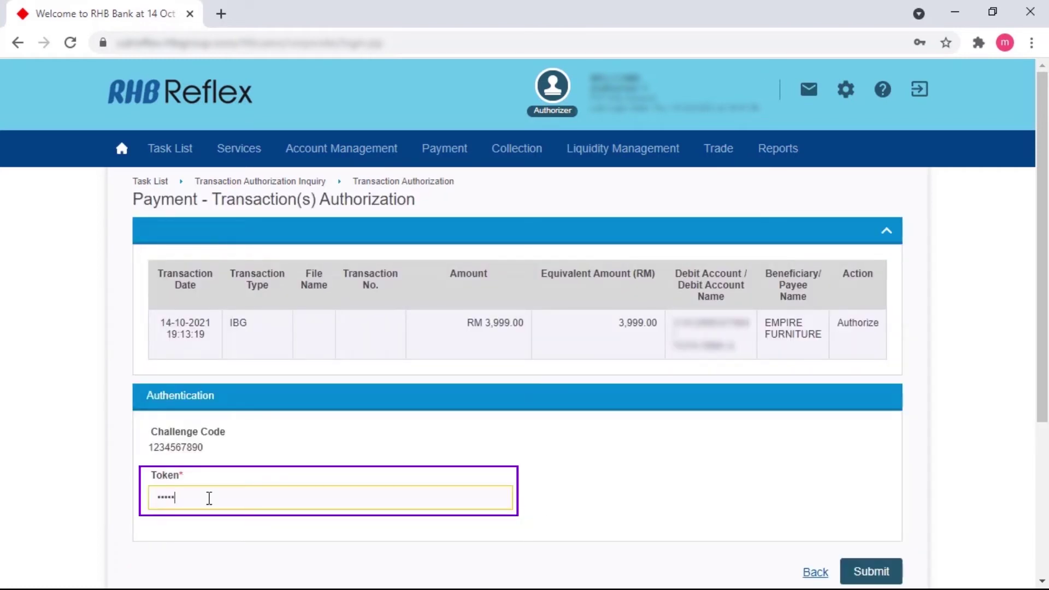
{"action": "type", "text": "678"}
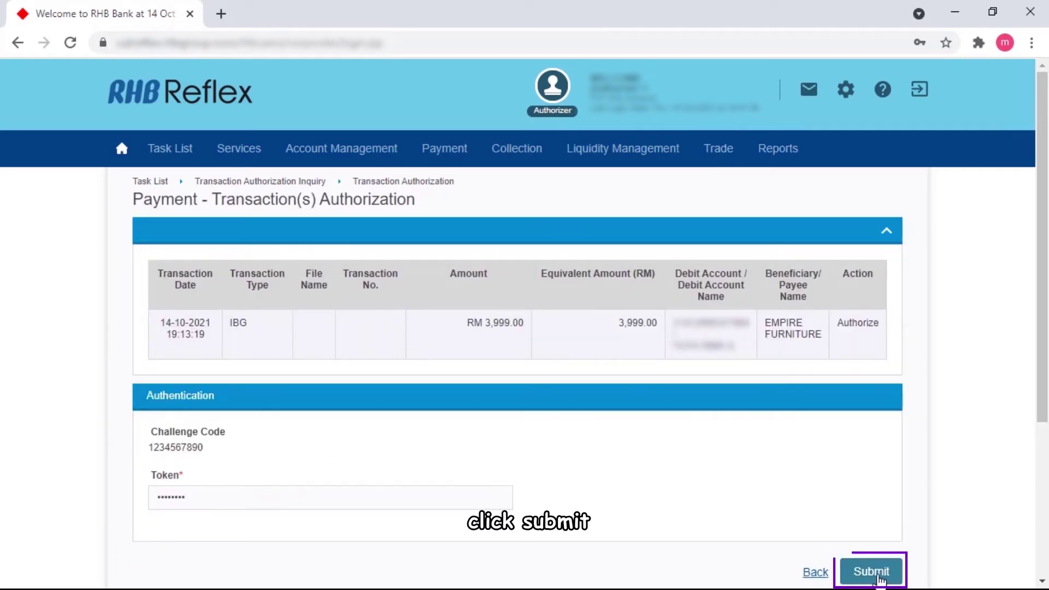
{"action": "left_click", "coordinate": [878, 575]}
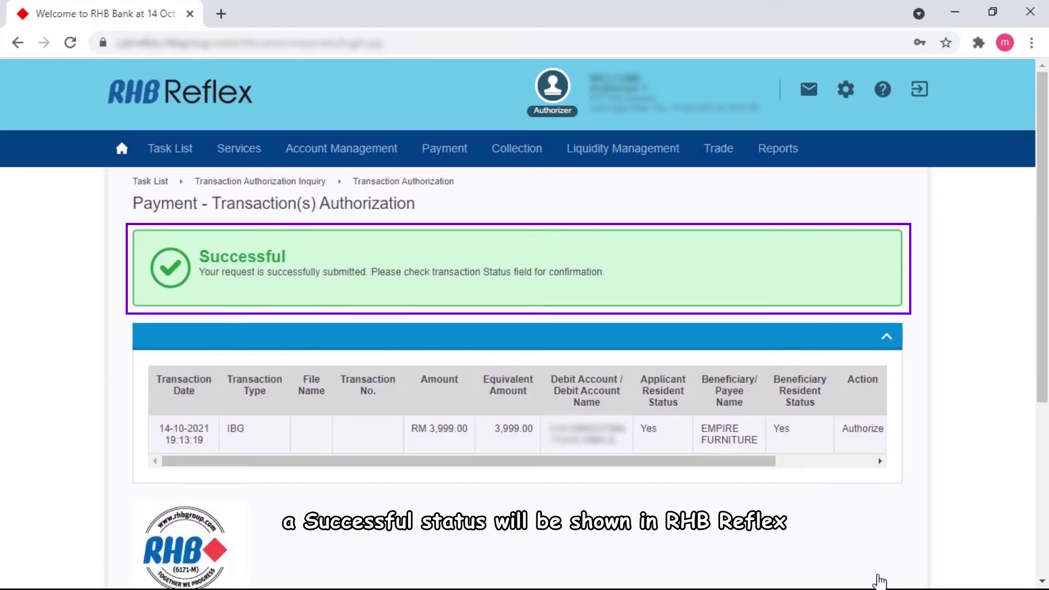
Step: Close the Reflex Online Banking dialog and acknowledge PV-00075's status update to Success
{"action": "left_click", "coordinate": [955, 12]}
{"action": "left_click", "coordinate": [740, 171]}
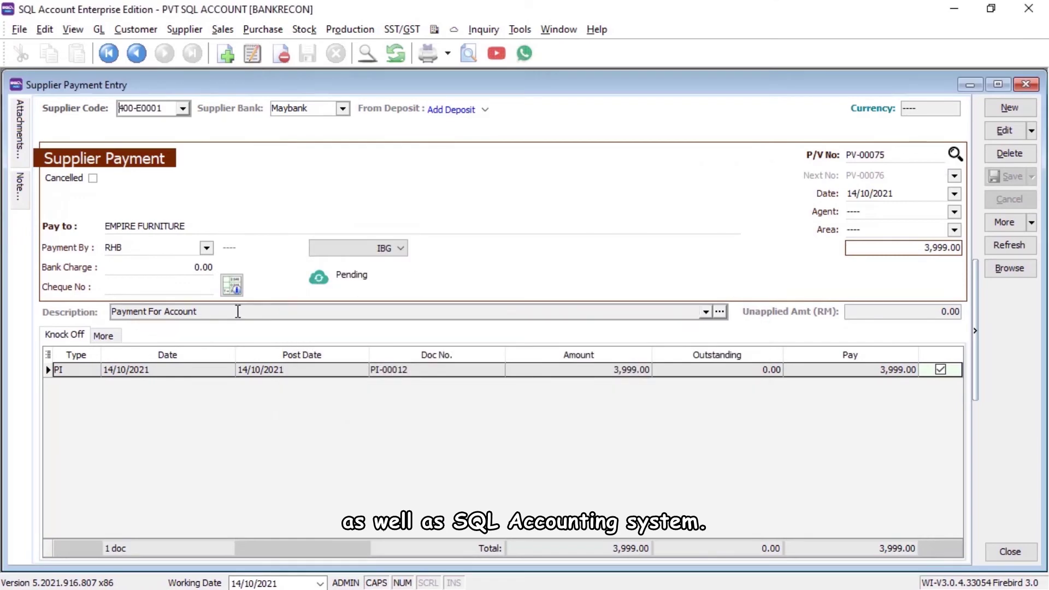
{"action": "left_click", "coordinate": [634, 324]}
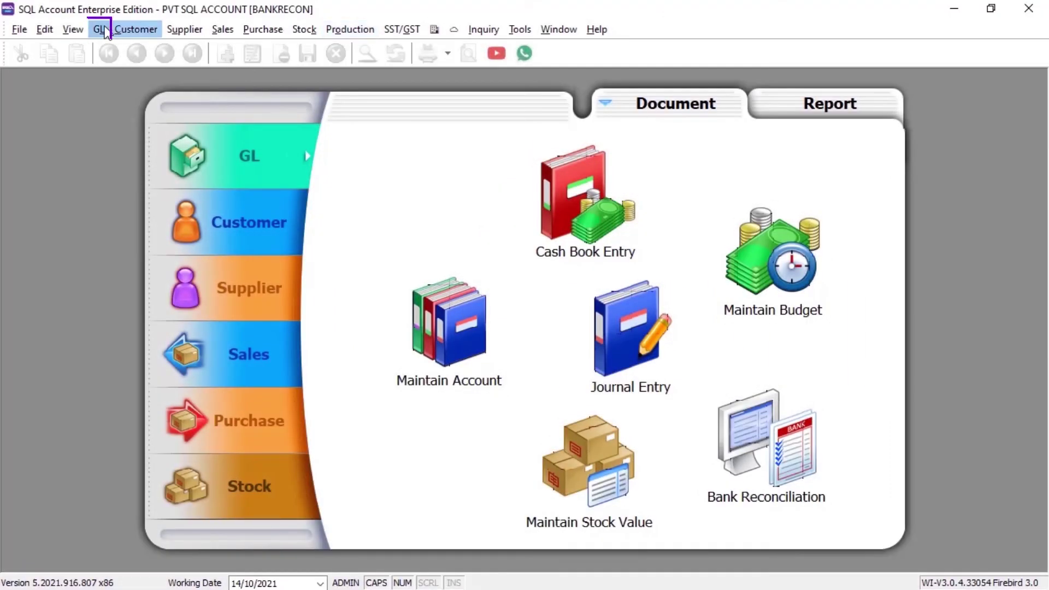
Step: Start a new bank reconciliation dated 30/04/2021 for account 310-001 and load its transactions
{"action": "left_click", "coordinate": [100, 29]}
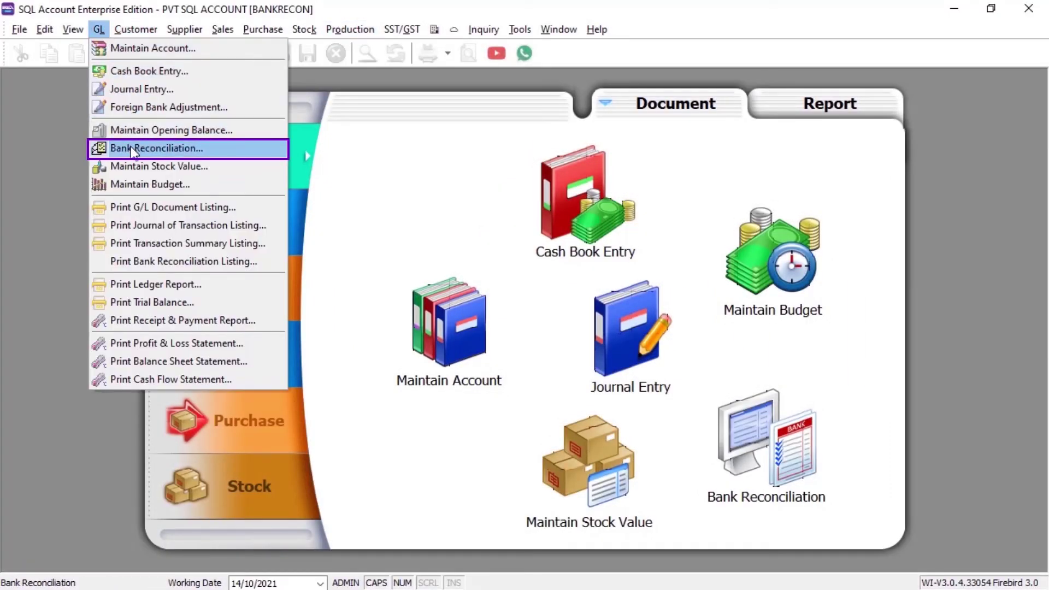
{"action": "left_click", "coordinate": [133, 149]}
{"action": "left_click", "coordinate": [1009, 107]}
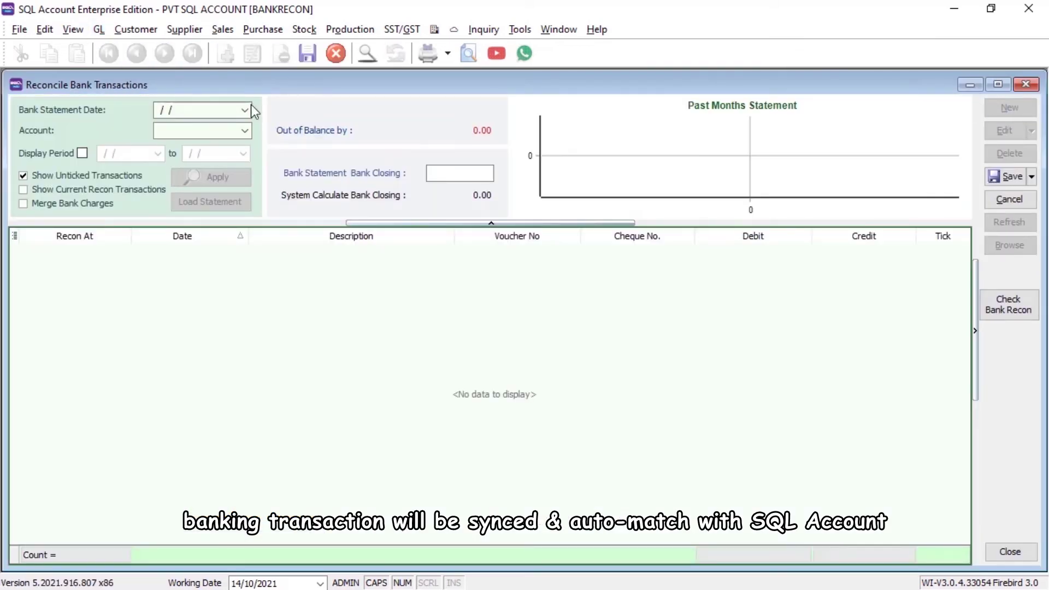
{"action": "left_click", "coordinate": [250, 108]}
{"action": "type", "text": "30042021"}
{"action": "left_click", "coordinate": [246, 130]}
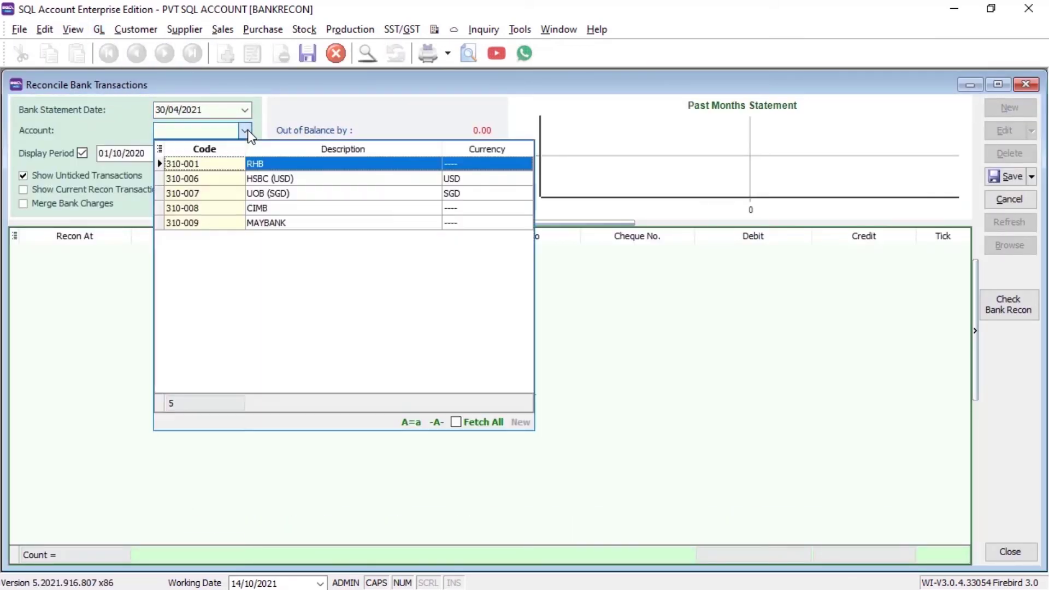
{"action": "left_click", "coordinate": [248, 165]}
{"action": "left_click", "coordinate": [107, 190]}
{"action": "left_click", "coordinate": [202, 178]}
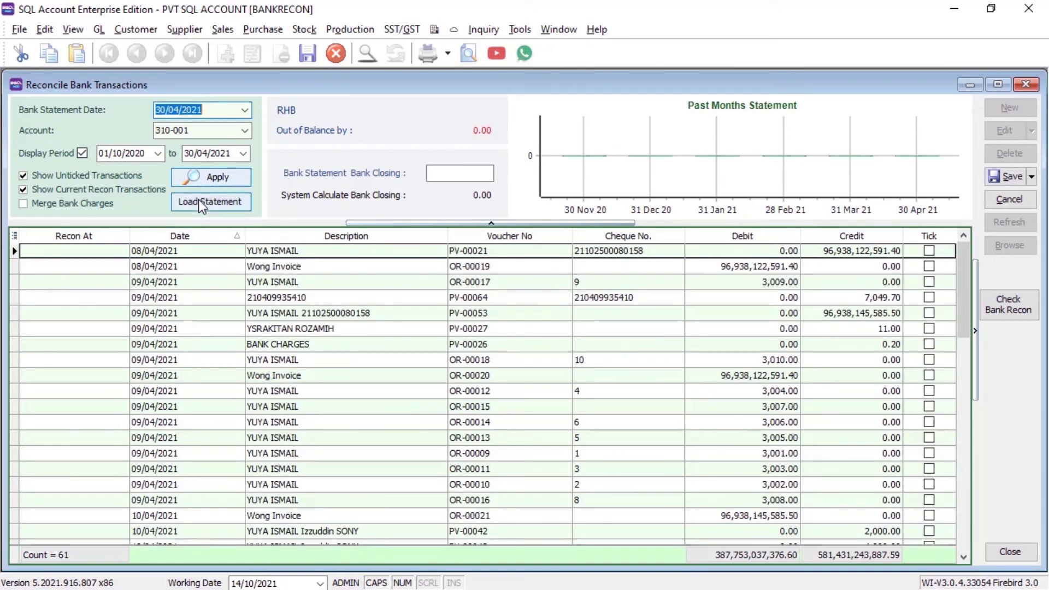
Step: Load the bank statement for auto-matching, save the reconciliation, and view the Bank Balance Inquiry
{"action": "left_click", "coordinate": [196, 202]}
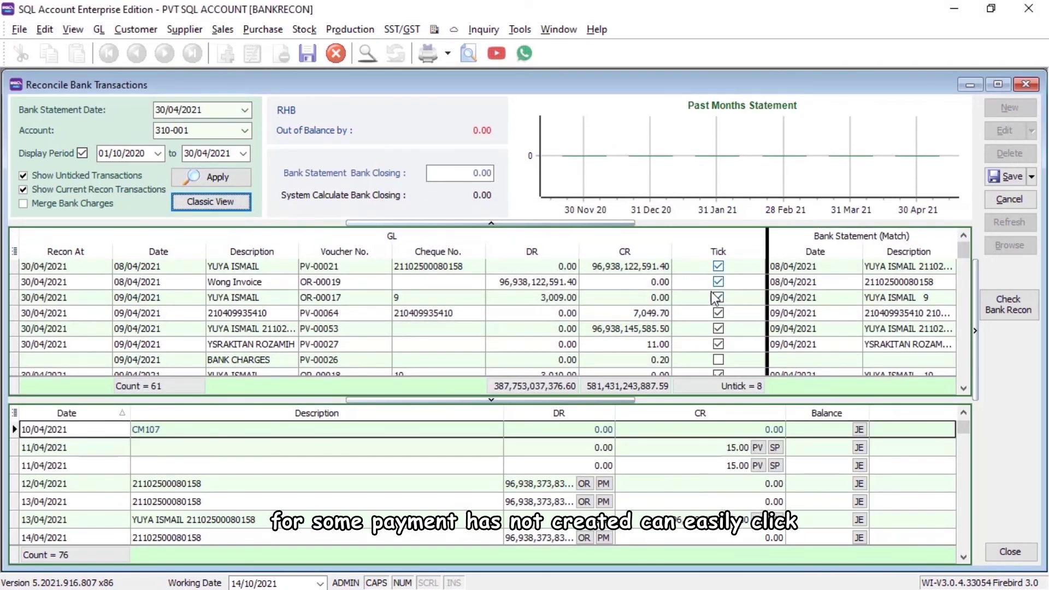
{"action": "scroll", "coordinate": [709, 299], "scroll_direction": "down", "scroll_amount": 5}
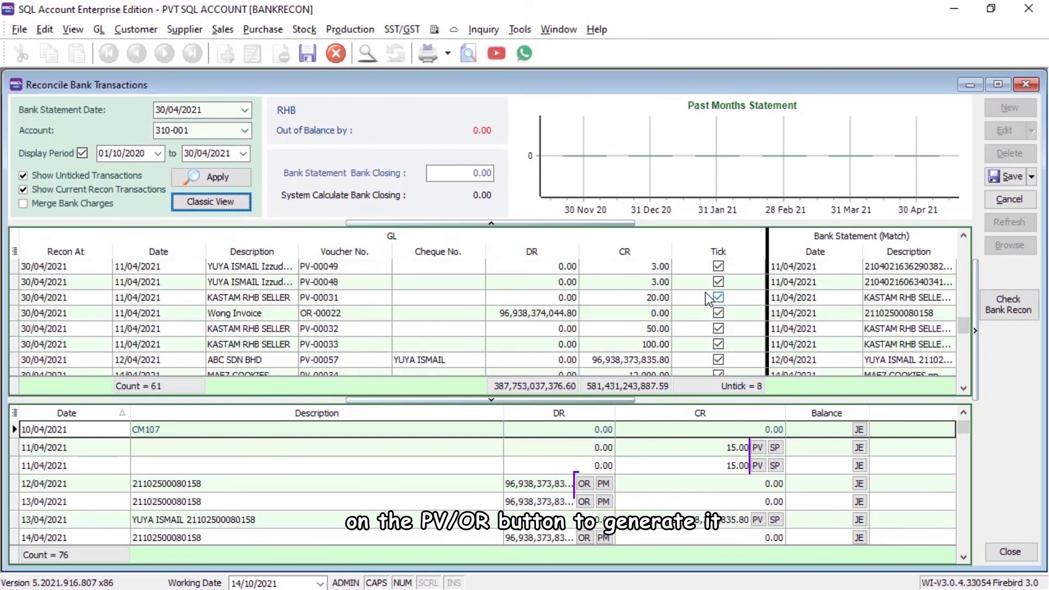
{"action": "scroll", "coordinate": [709, 299], "scroll_direction": "down", "scroll_amount": 3}
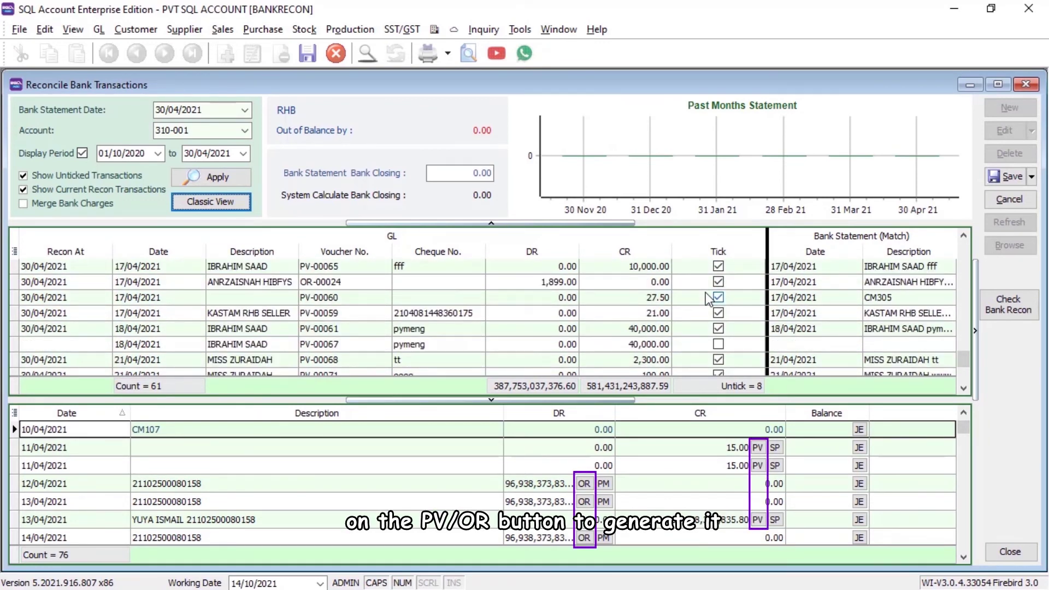
{"action": "scroll", "coordinate": [709, 300], "scroll_direction": "down", "scroll_amount": 1}
{"action": "left_click", "coordinate": [1006, 178]}
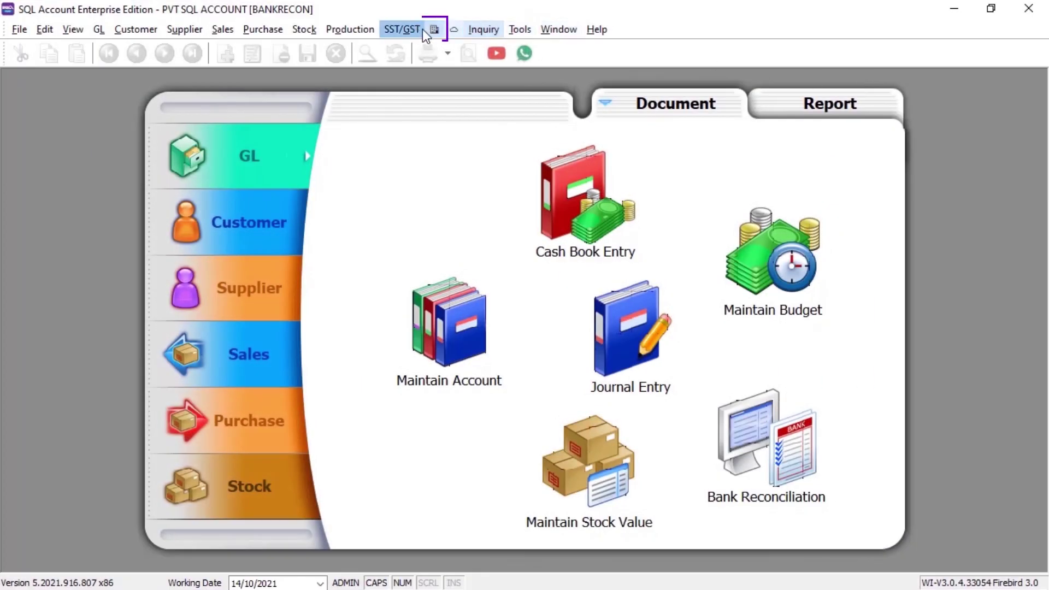
{"action": "left_click", "coordinate": [434, 29]}
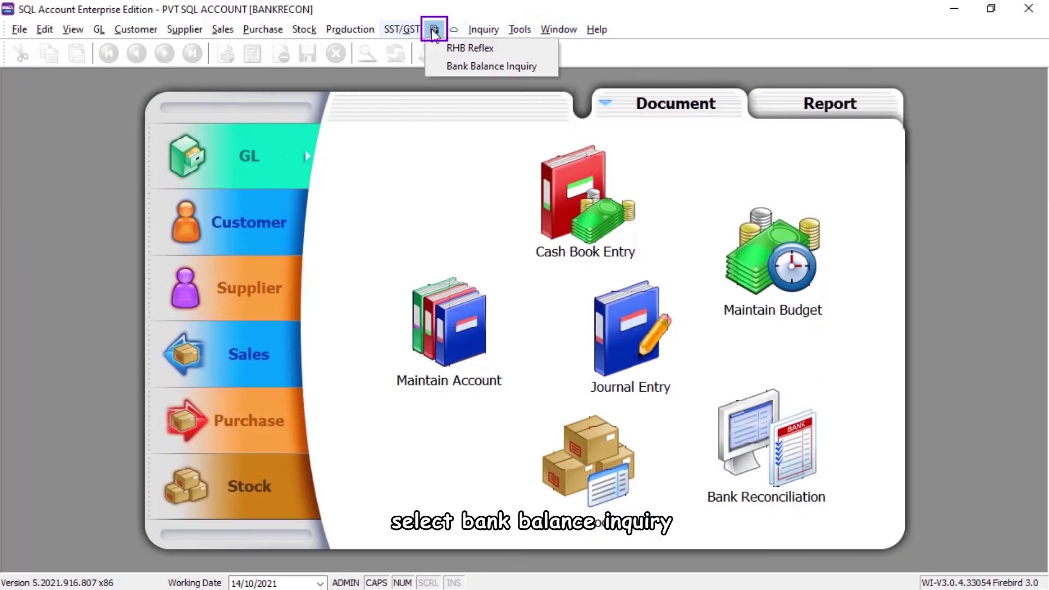
{"action": "left_click", "coordinate": [448, 67]}
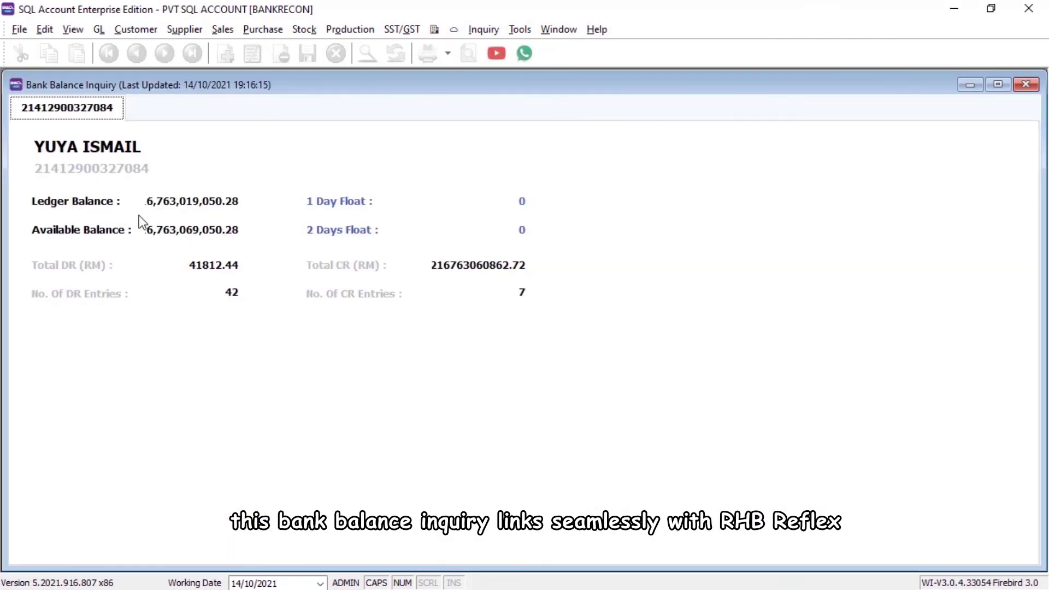